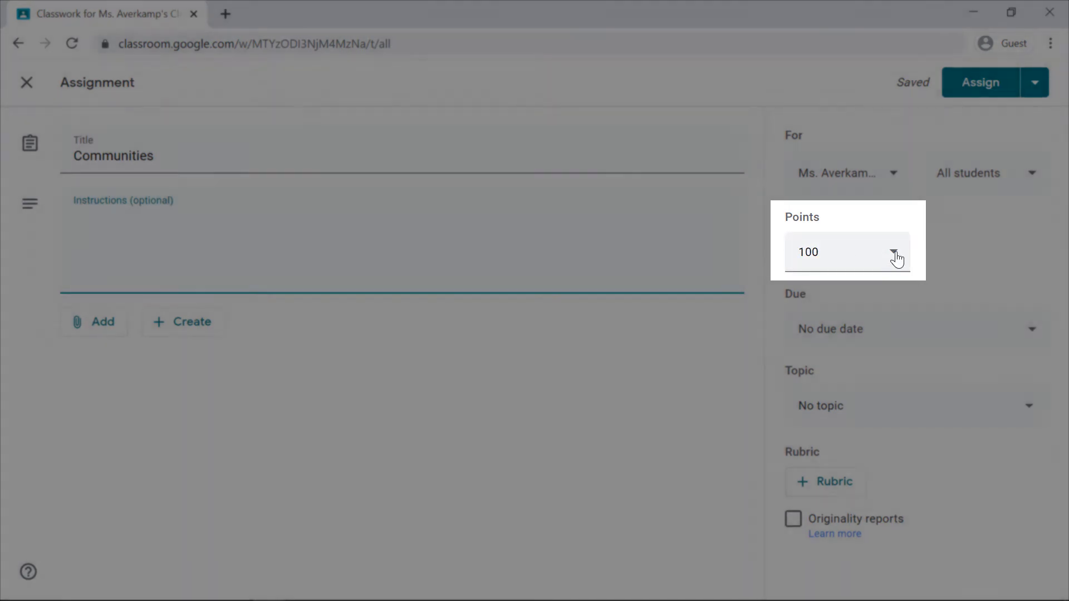
Set the Communities assignment's due date to Mar 13, 2020
click(895, 256)
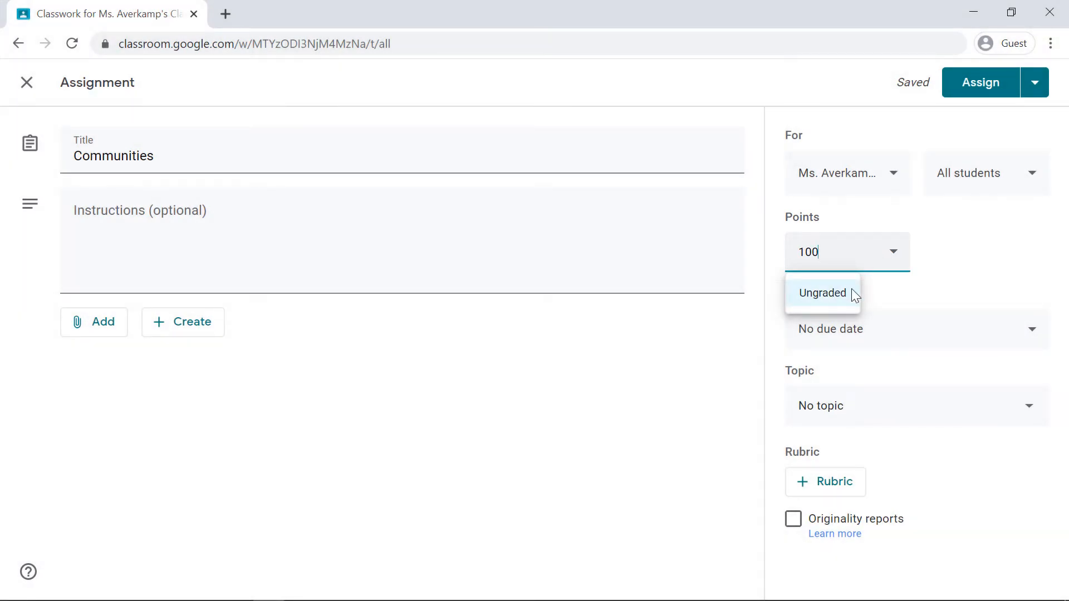
click(887, 291)
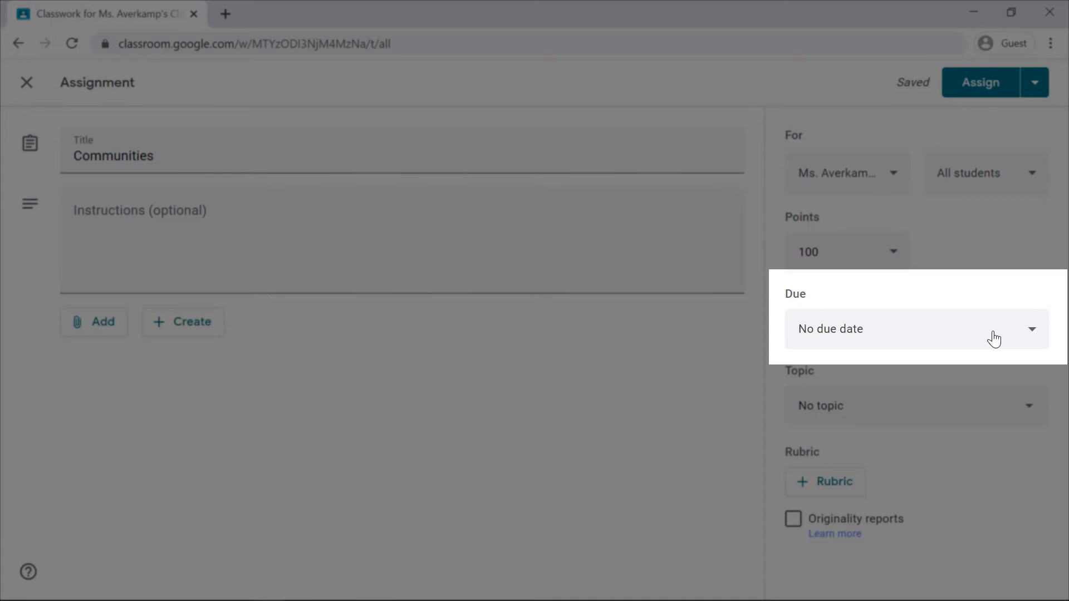
click(994, 338)
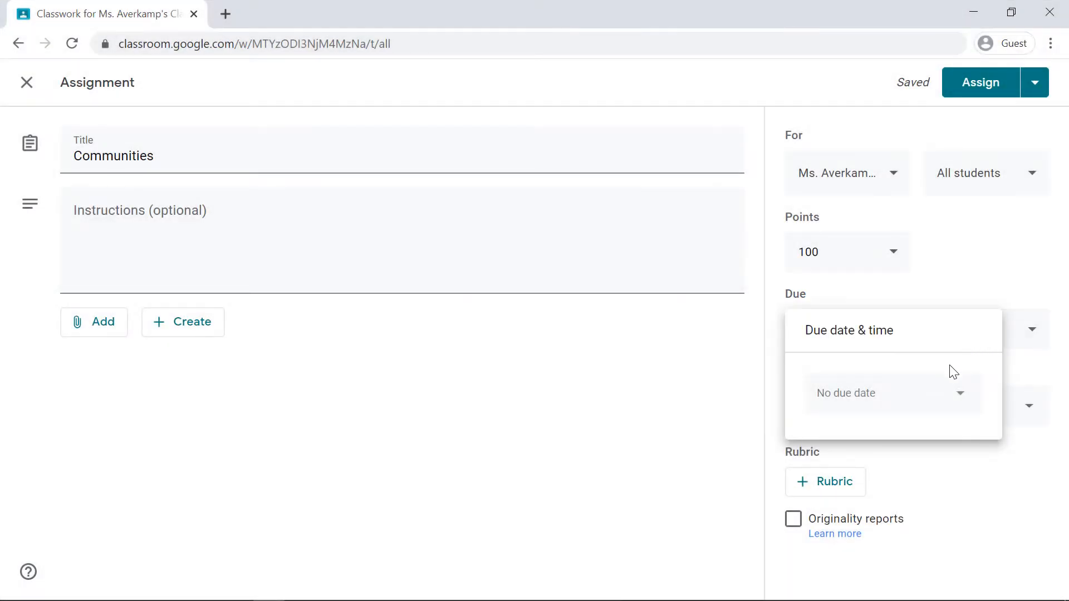
click(930, 410)
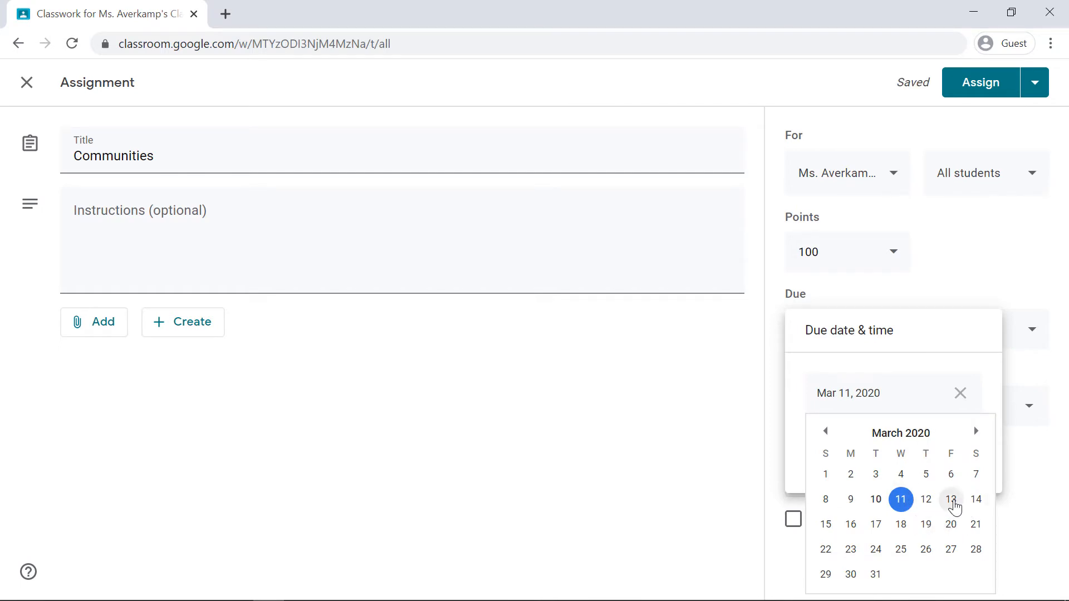
click(951, 499)
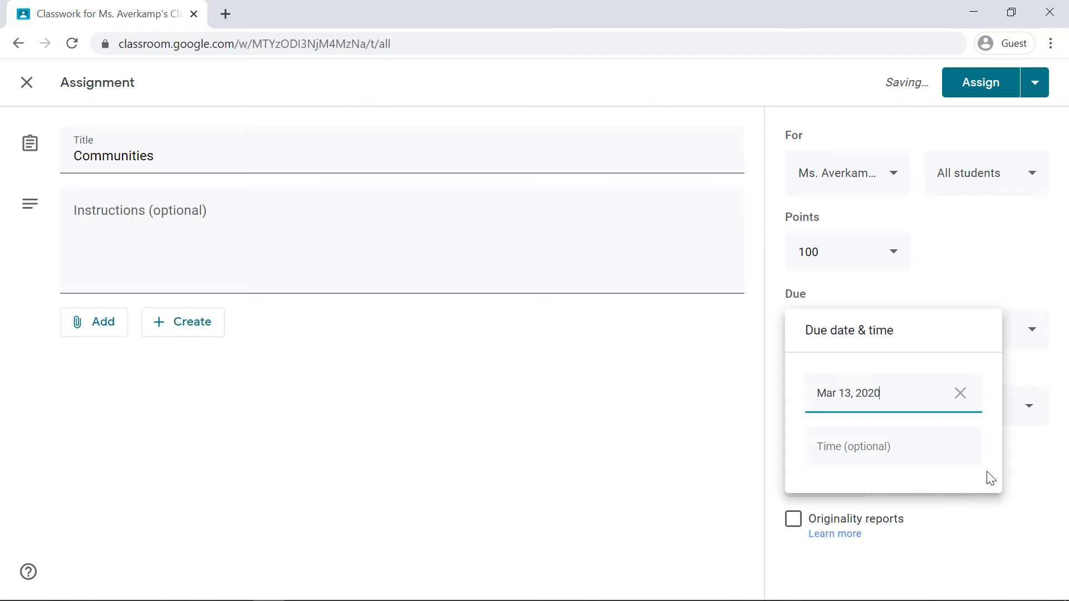
click(1029, 480)
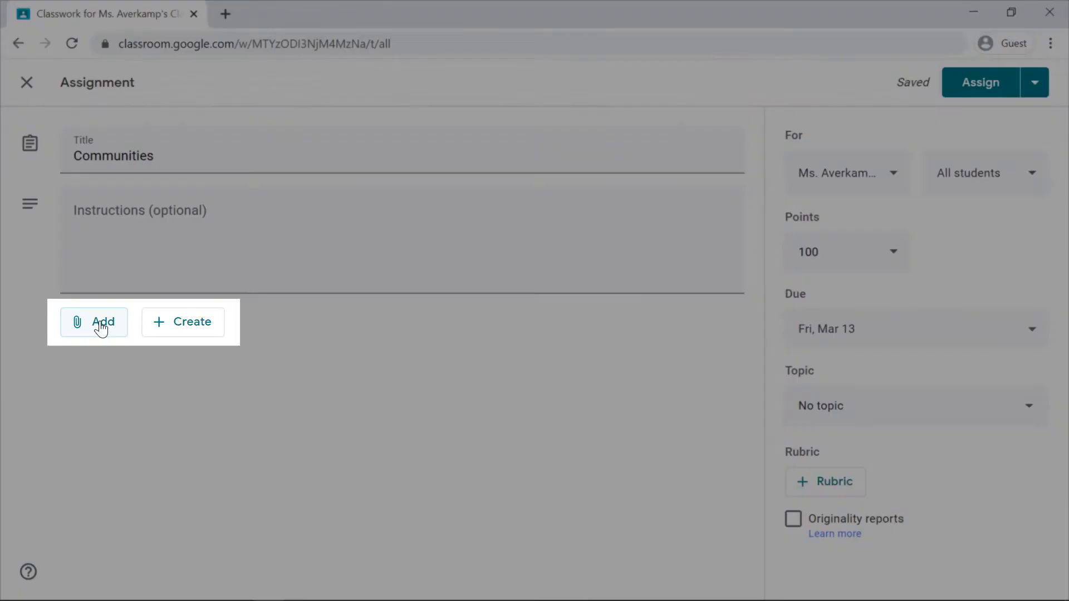
Attach the recent Google Drive presentation "Communities - Urban, Suburban, Rural" and set it to make a copy for each student
click(101, 328)
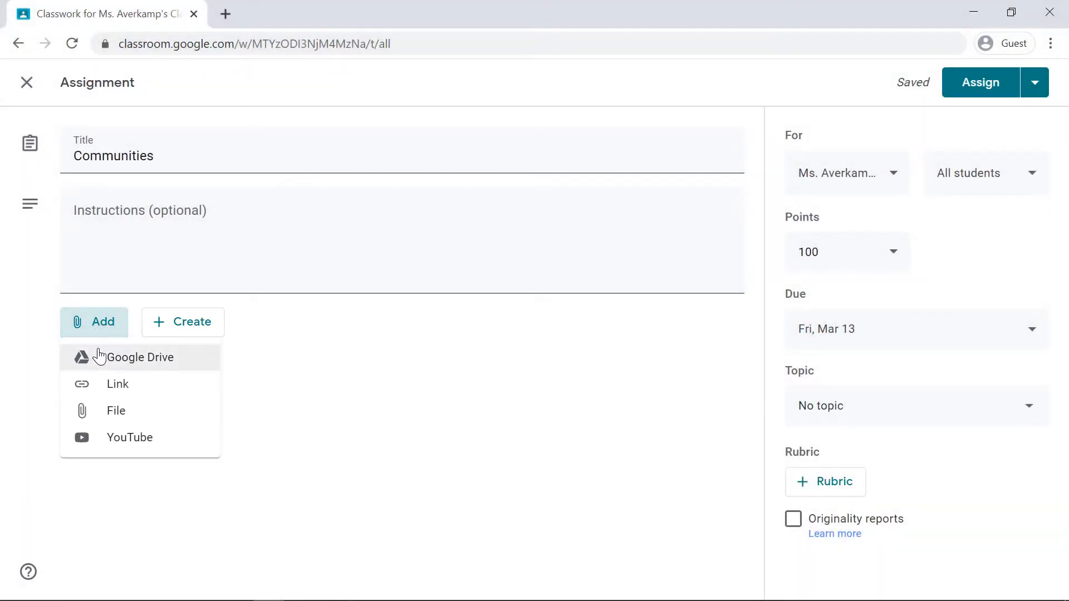
click(99, 351)
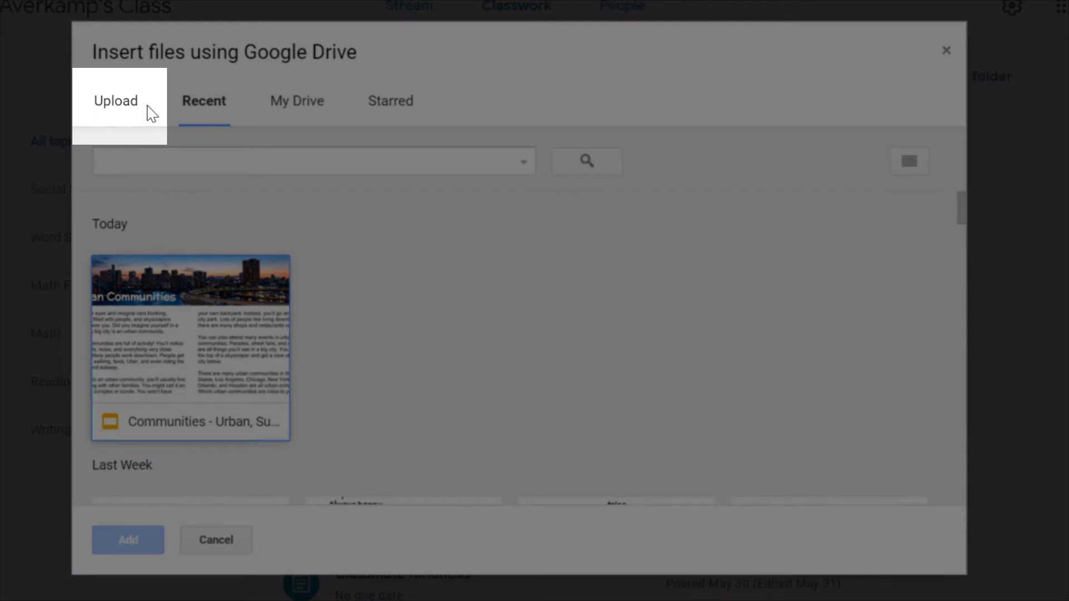
click(116, 107)
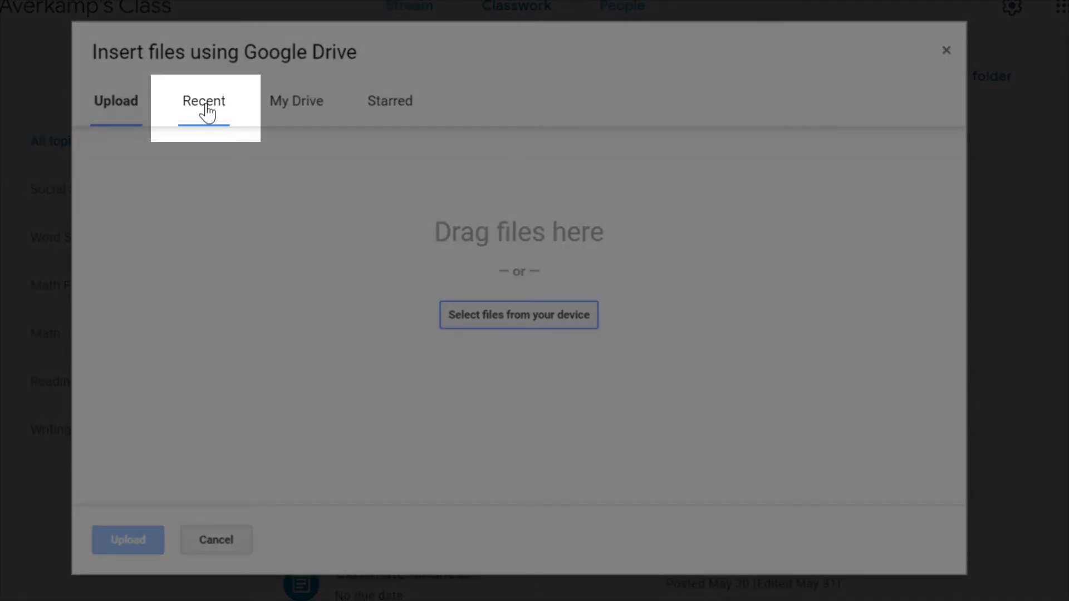
click(206, 111)
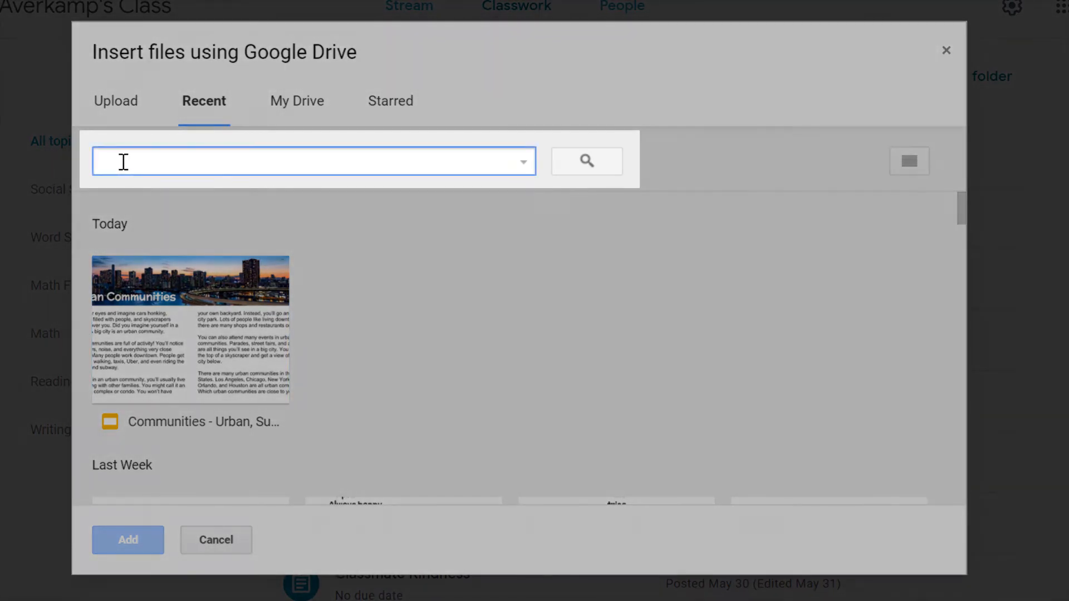
click(123, 161)
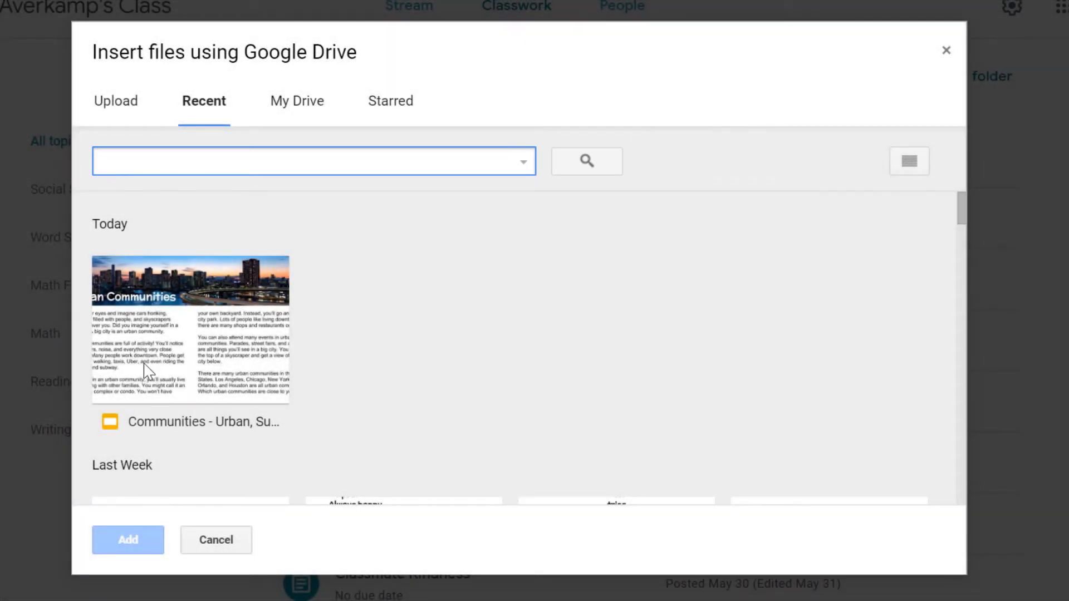
click(155, 346)
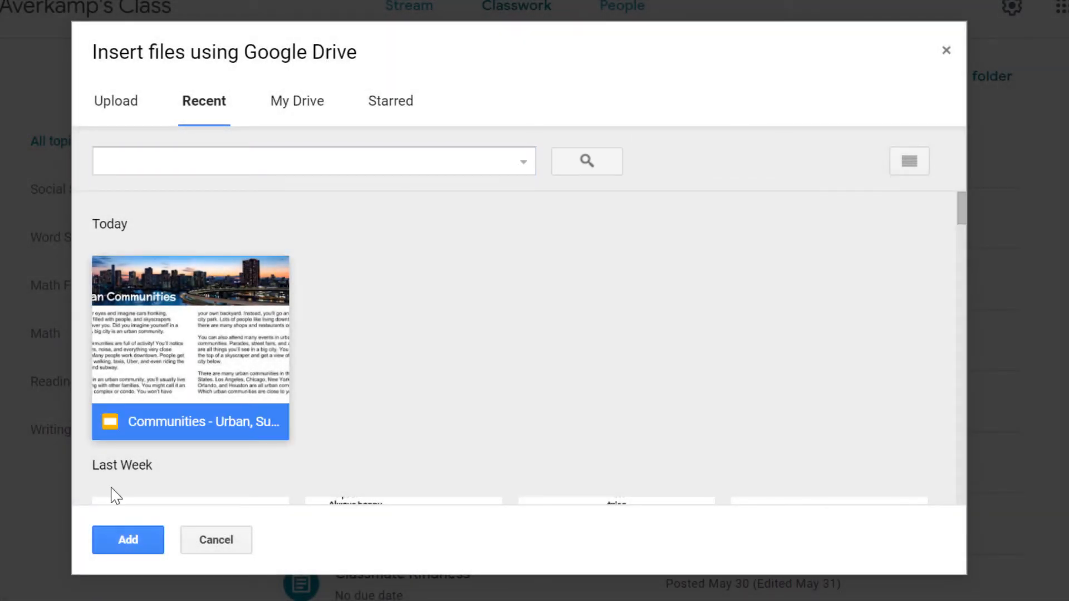
click(128, 541)
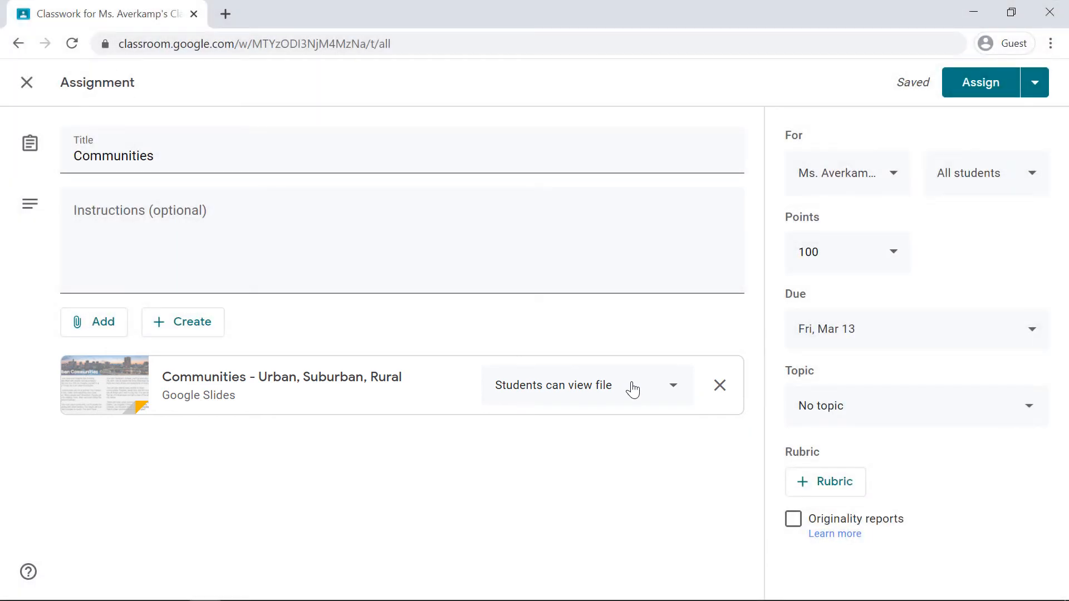
click(633, 390)
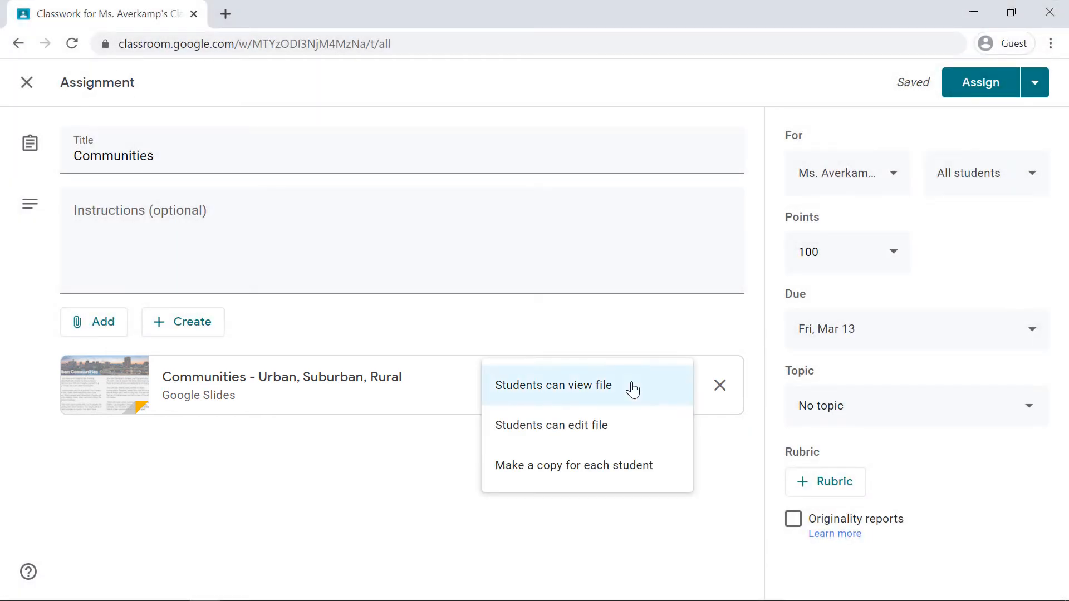
click(673, 474)
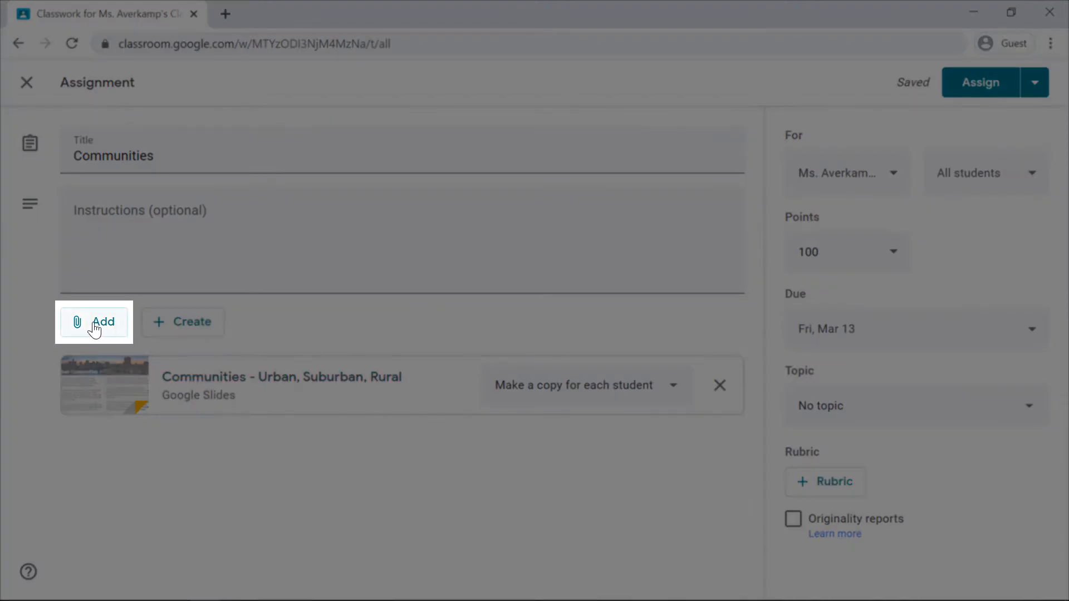
click(95, 328)
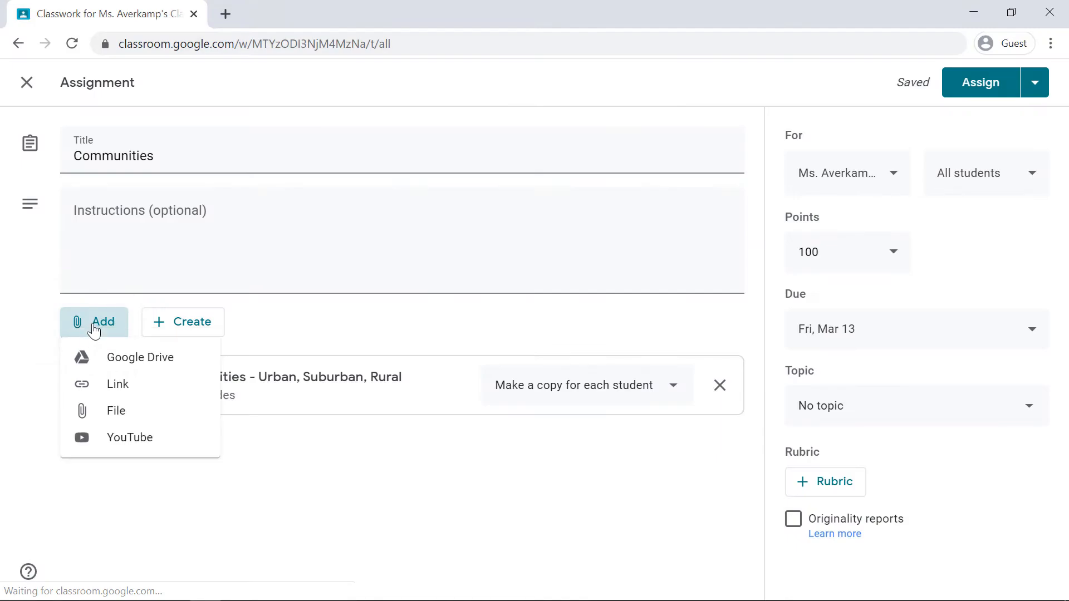
click(107, 438)
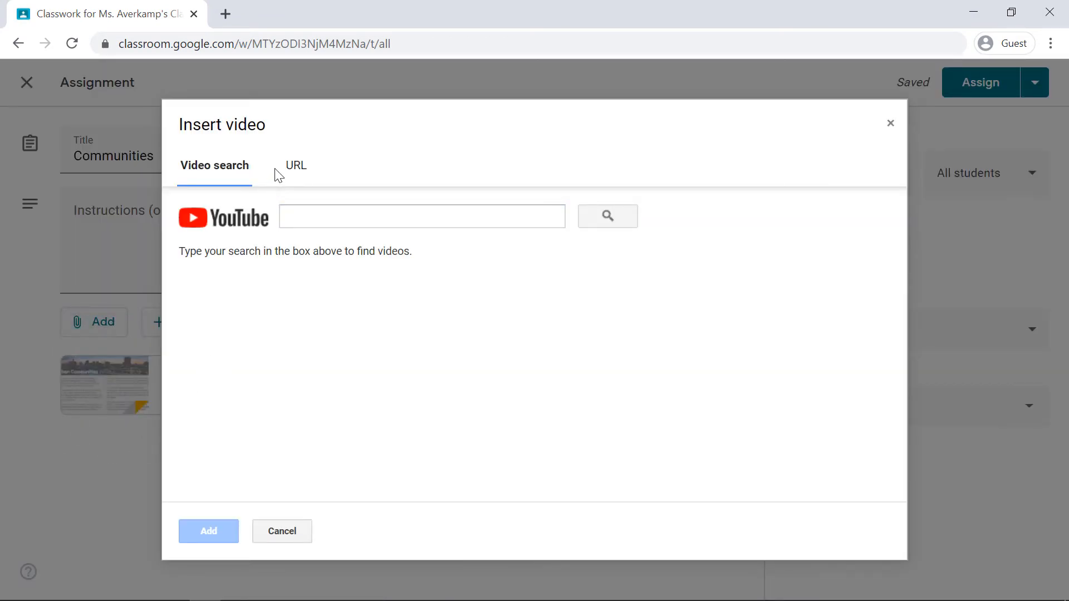
click(297, 172)
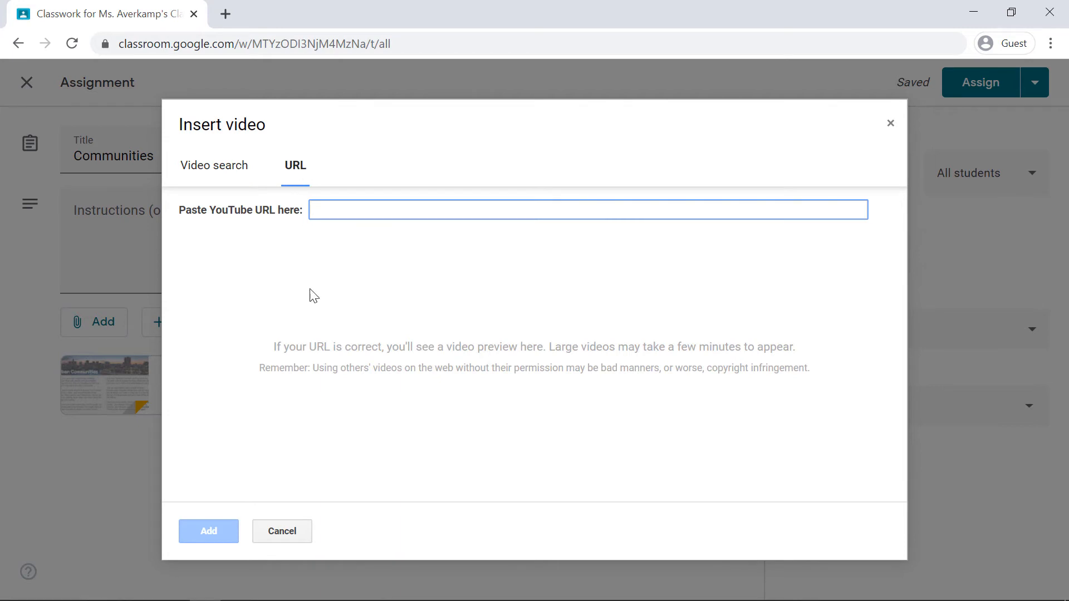
click(295, 534)
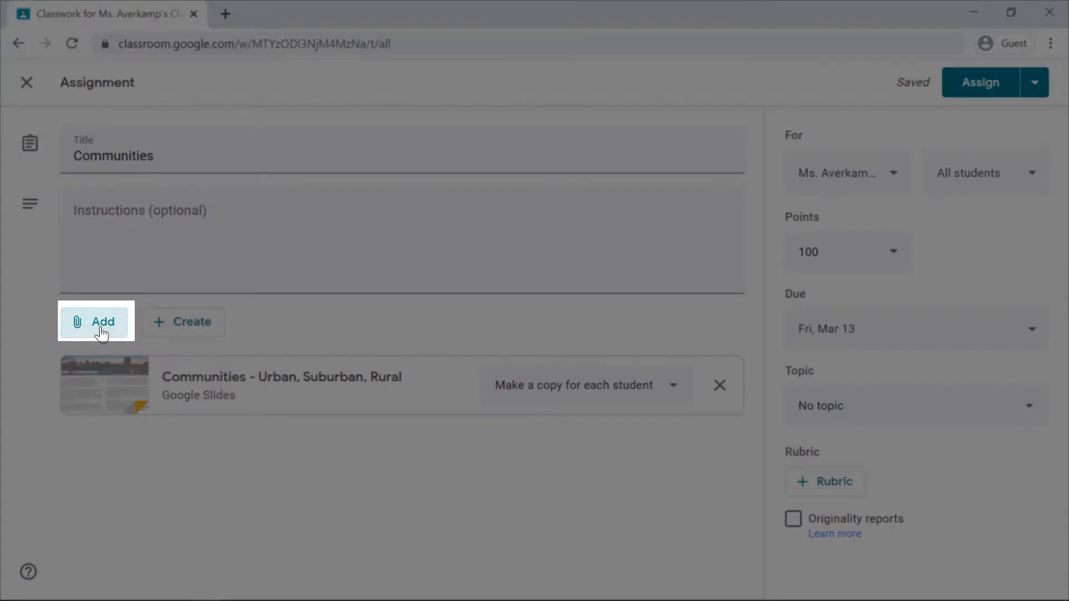
click(102, 333)
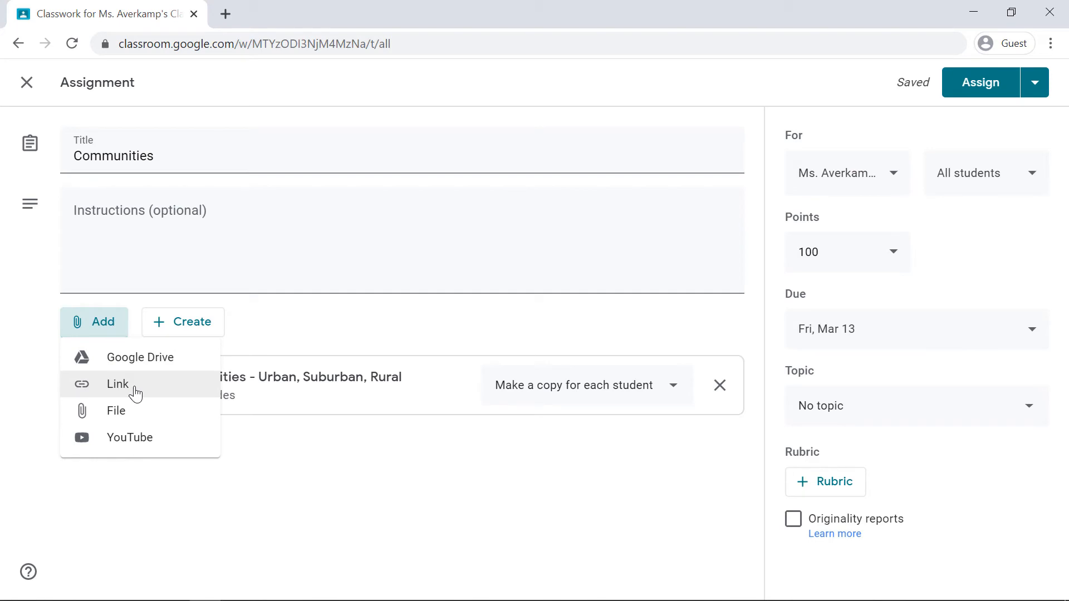
click(279, 467)
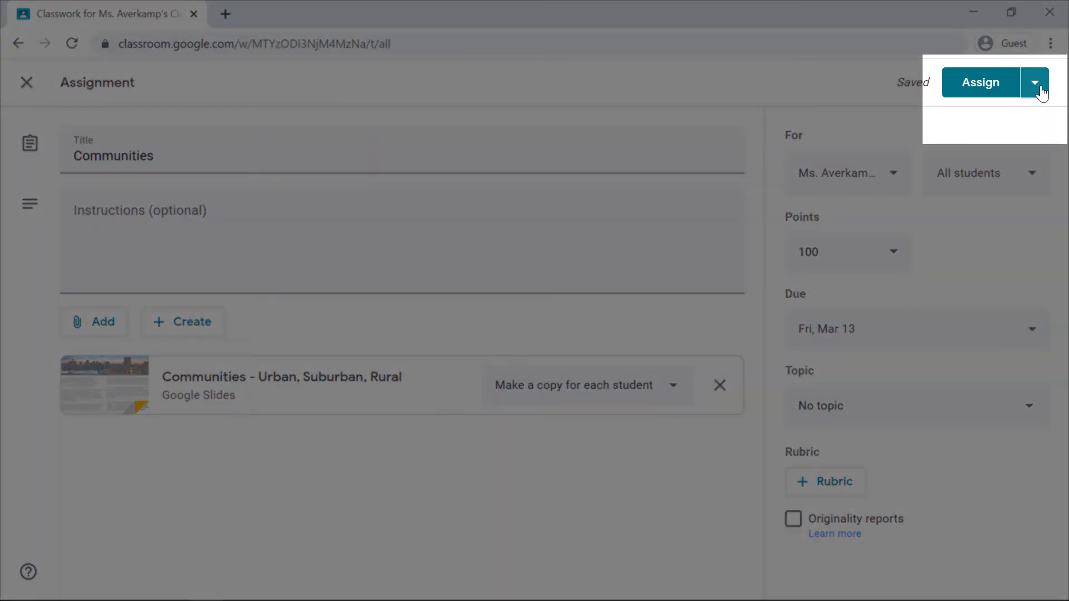
click(1036, 83)
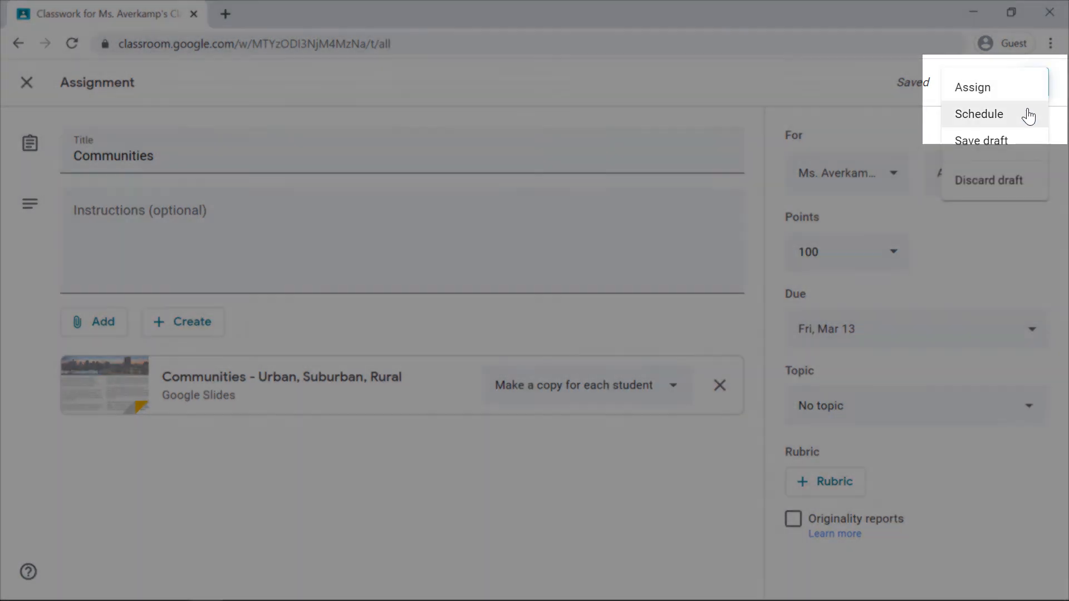
click(1027, 114)
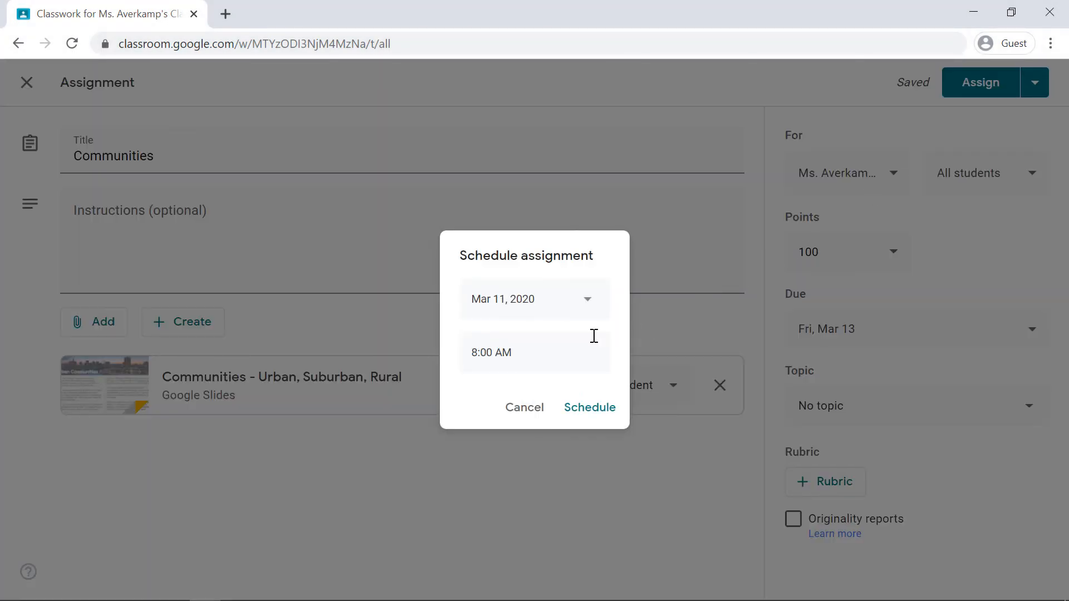
click(588, 301)
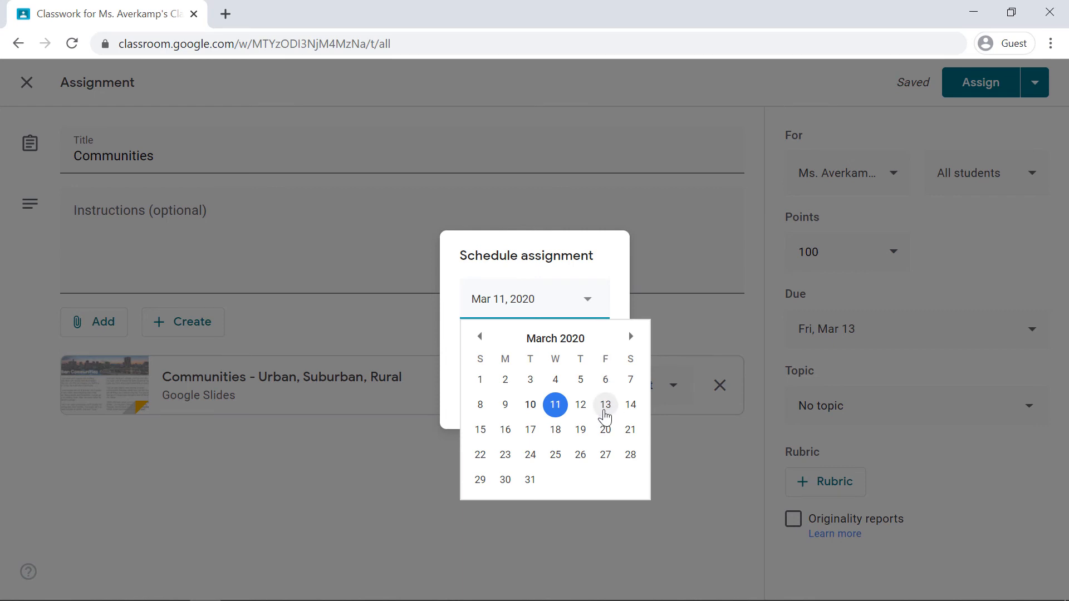
click(605, 412)
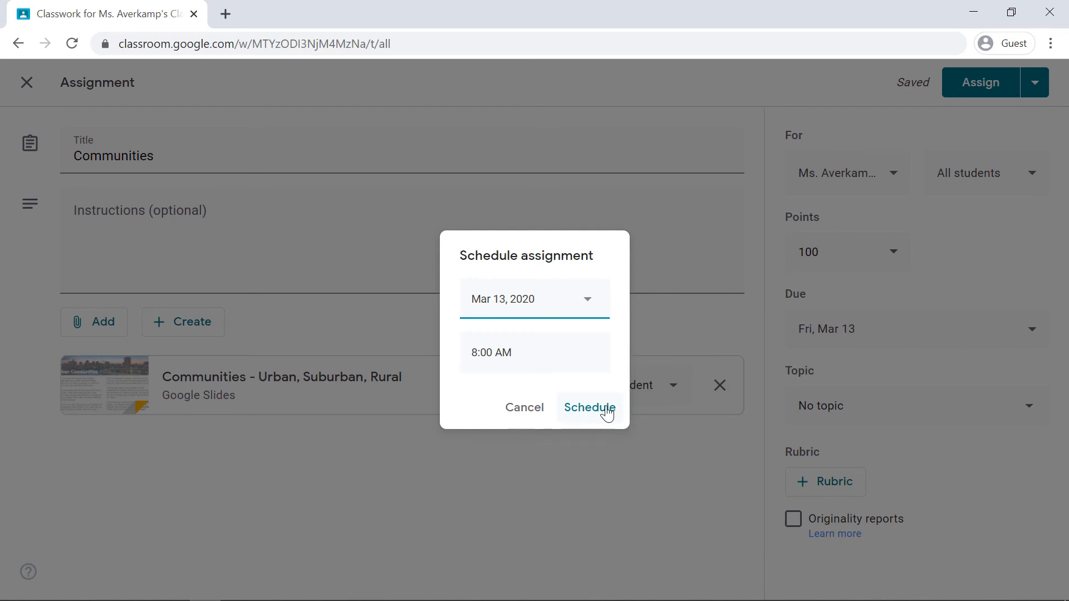
click(526, 412)
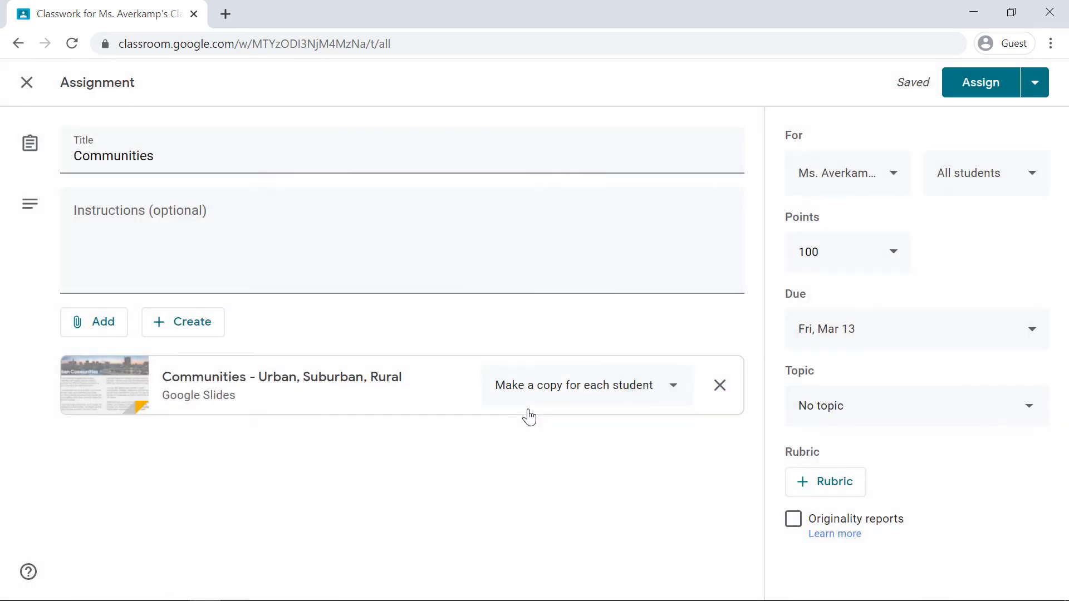
Assign the Communities assignment to the class immediately and locate it in the list of classwork
click(977, 87)
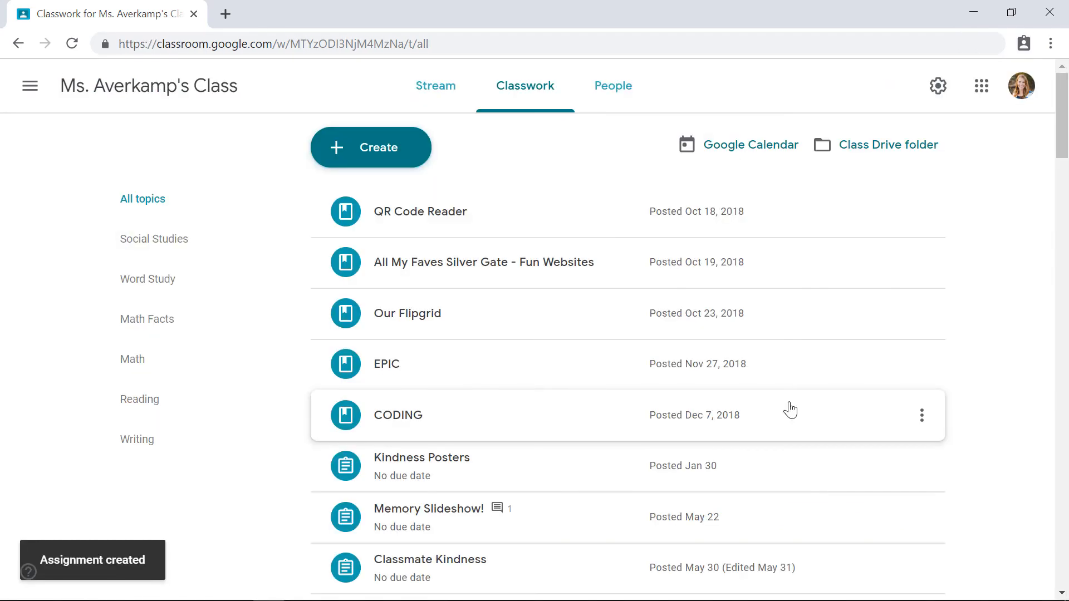
scroll(979, 420, down, 1)
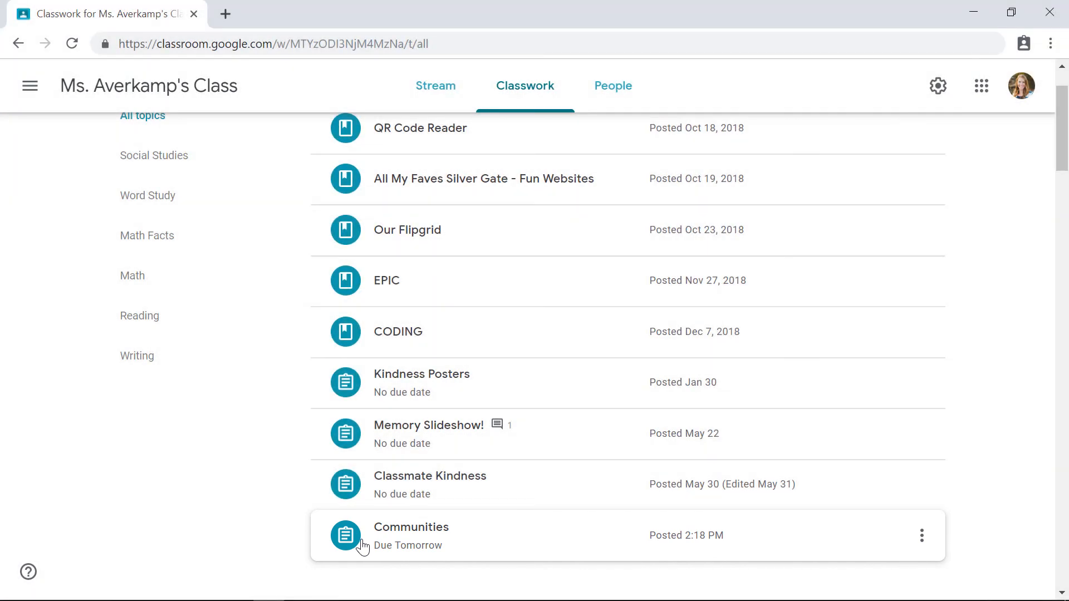
scroll(363, 547, down, 2)
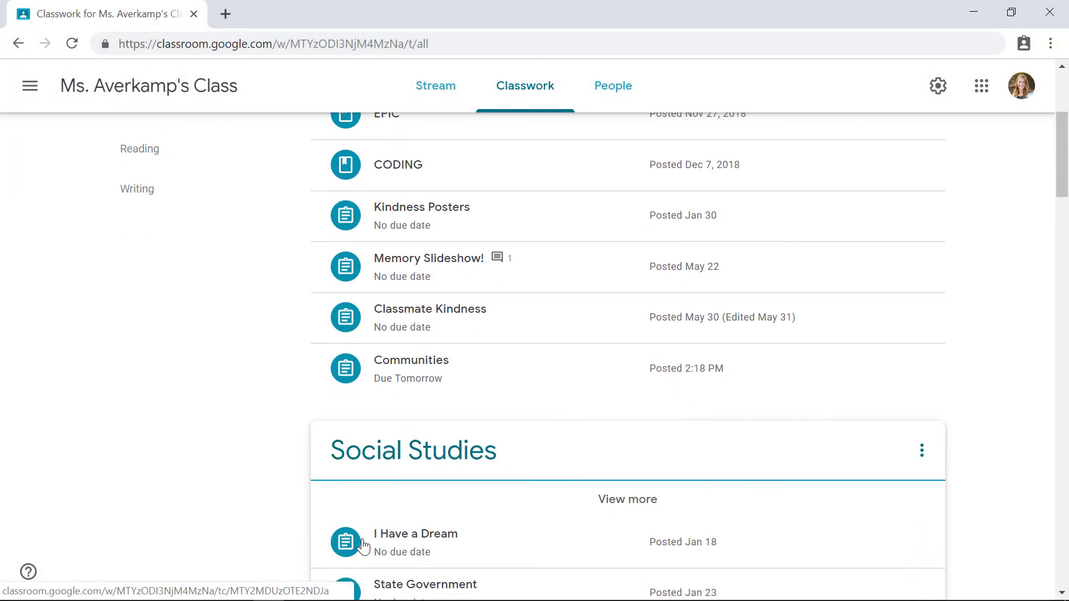
scroll(529, 470, down, 2)
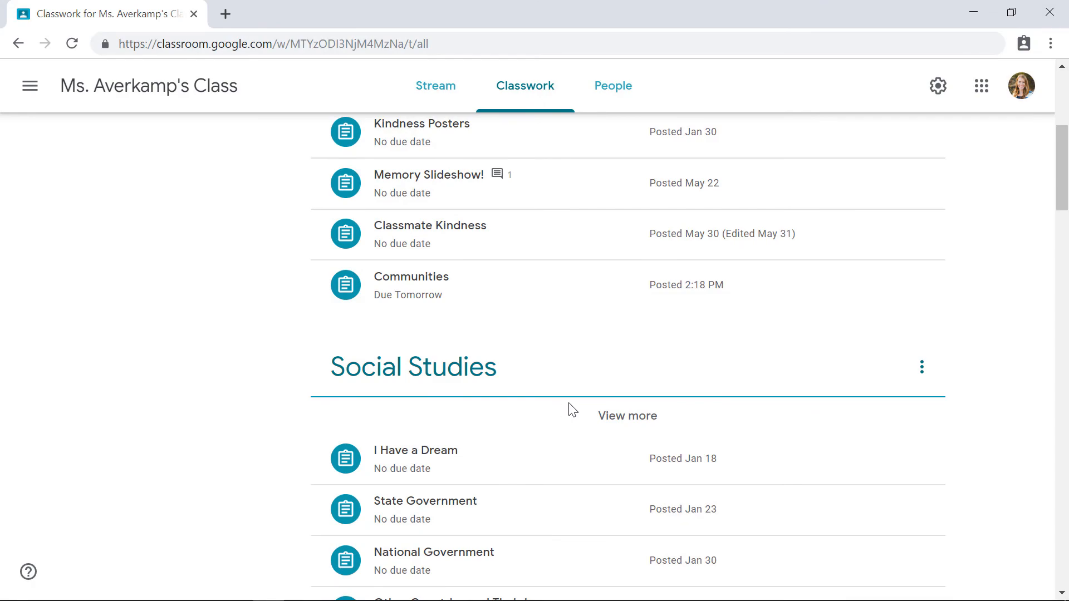
scroll(572, 408, up, 3)
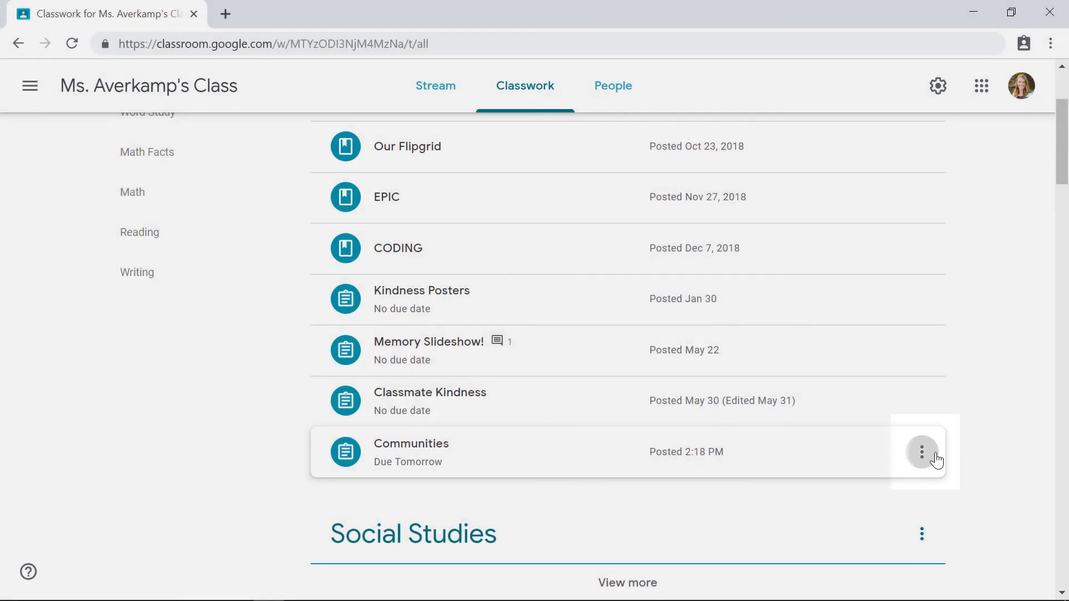
click(931, 460)
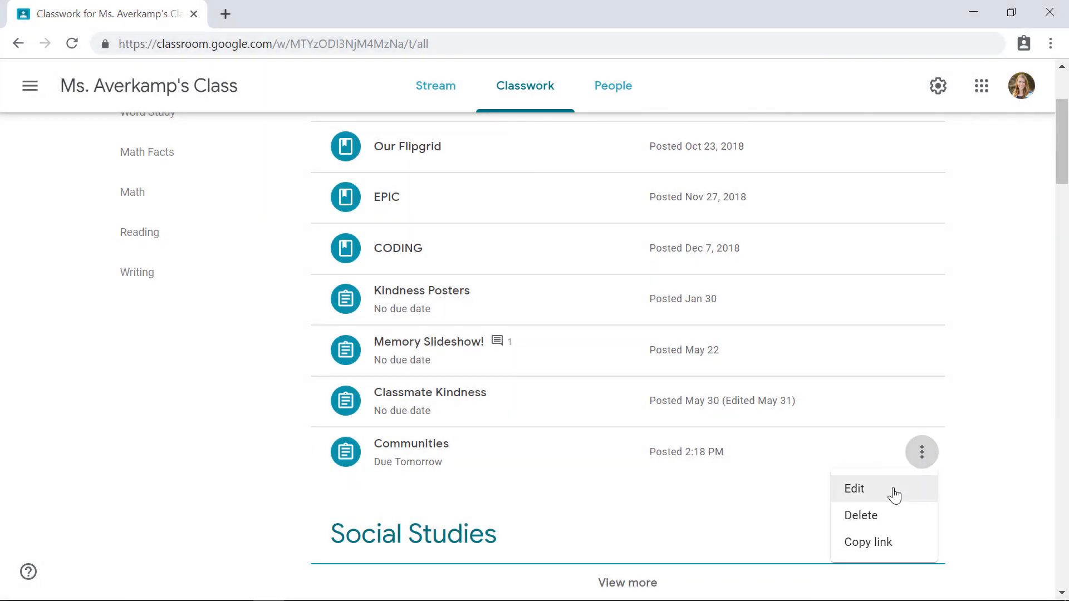
click(894, 494)
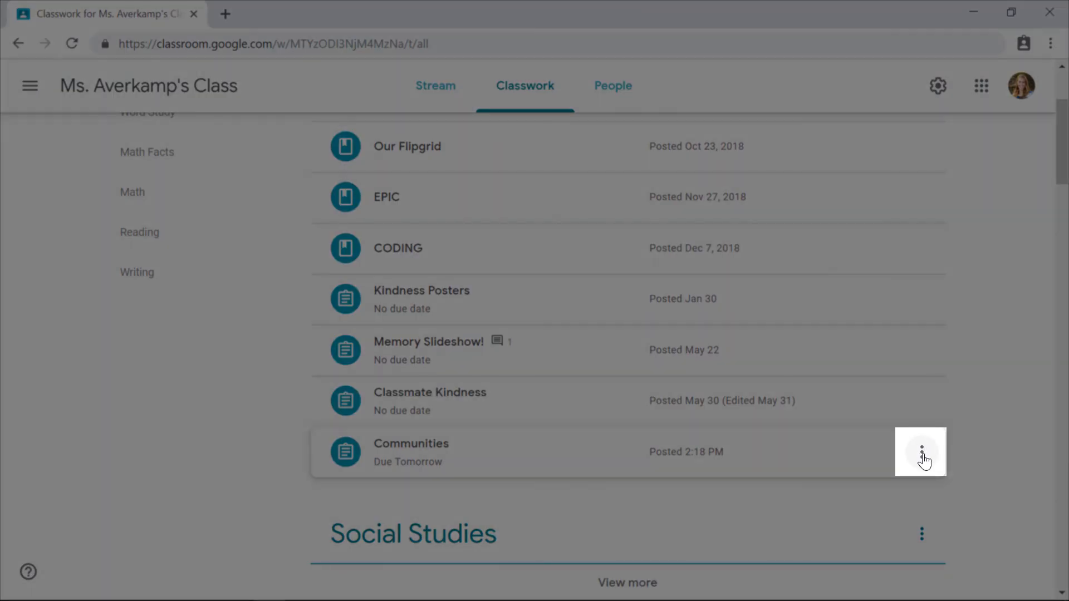
click(922, 456)
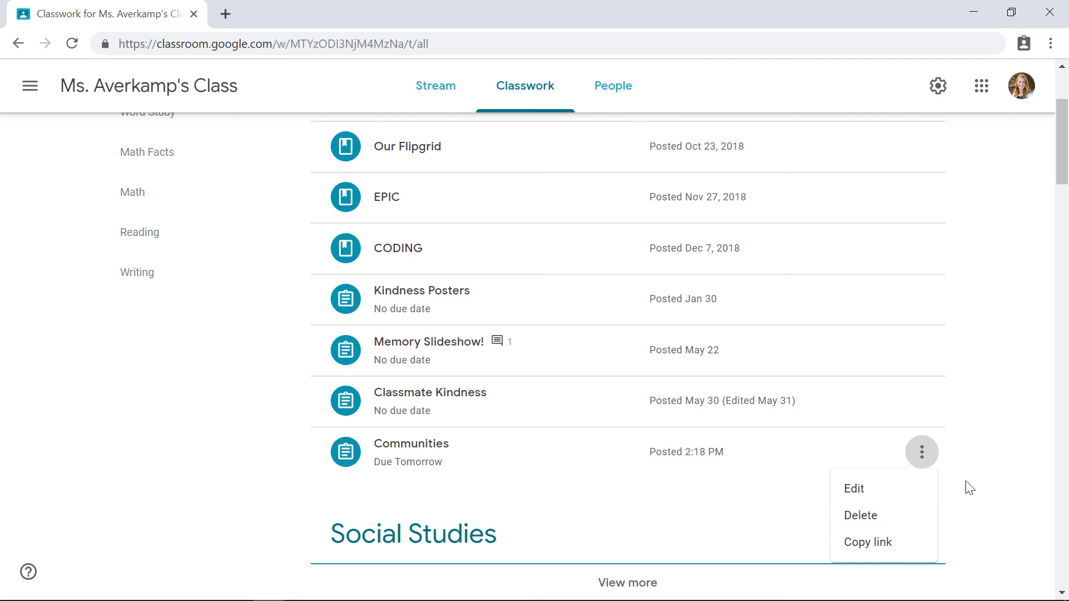
click(994, 482)
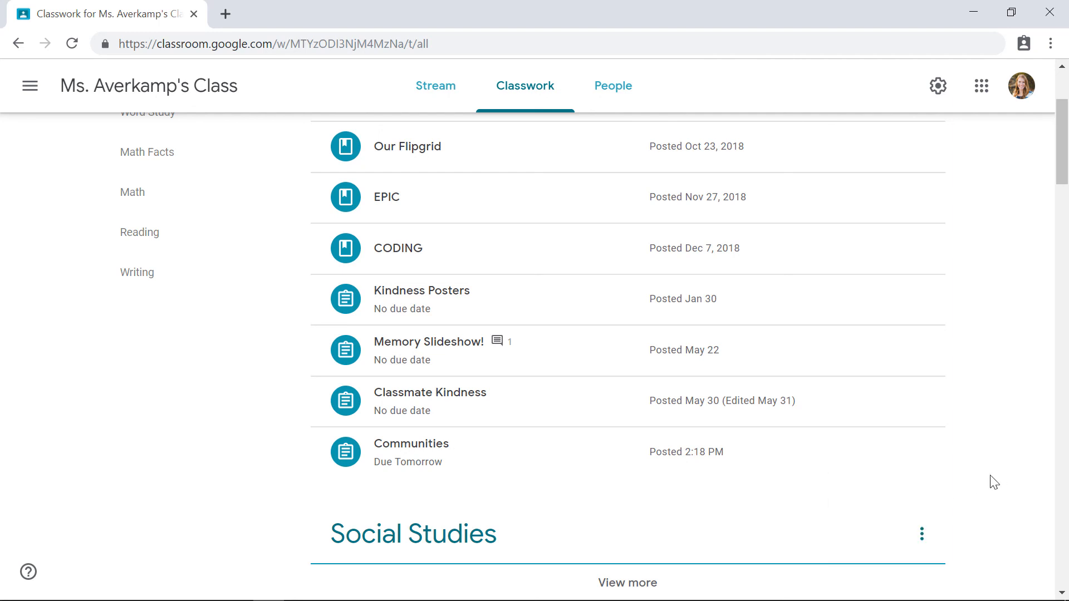